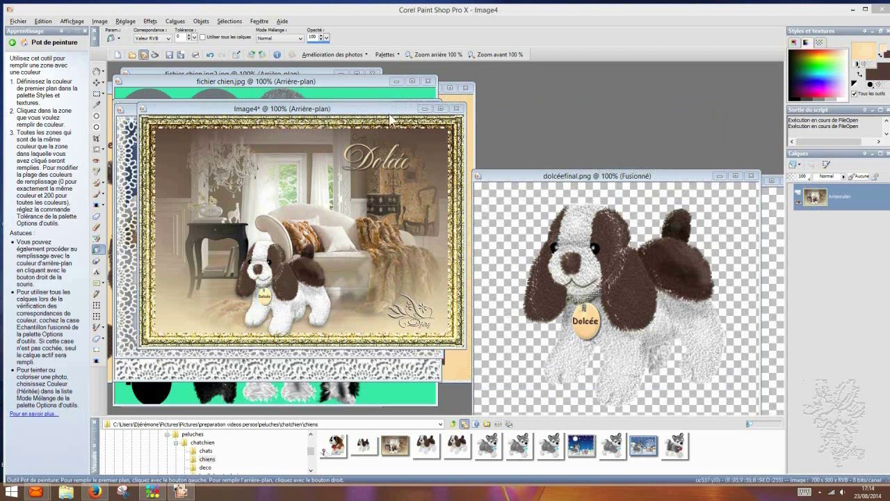
Step: Move the Image4, Inouksurlaneige.jpg and Inouk2.jpg windows aside to review the finished scenes and the fichier chien.jpg parts sheet
{"action": "left_click_drag", "start_coordinate": [393, 113], "coordinate": [708, 186]}
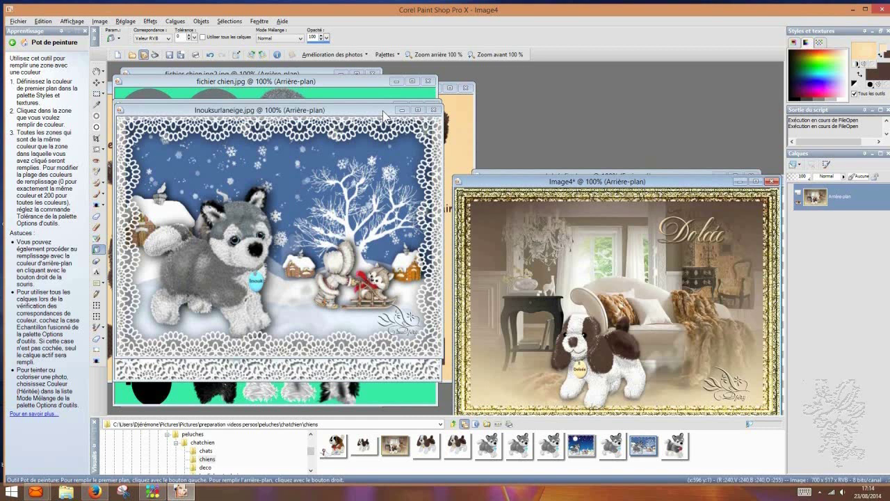
{"action": "left_click", "coordinate": [382, 111]}
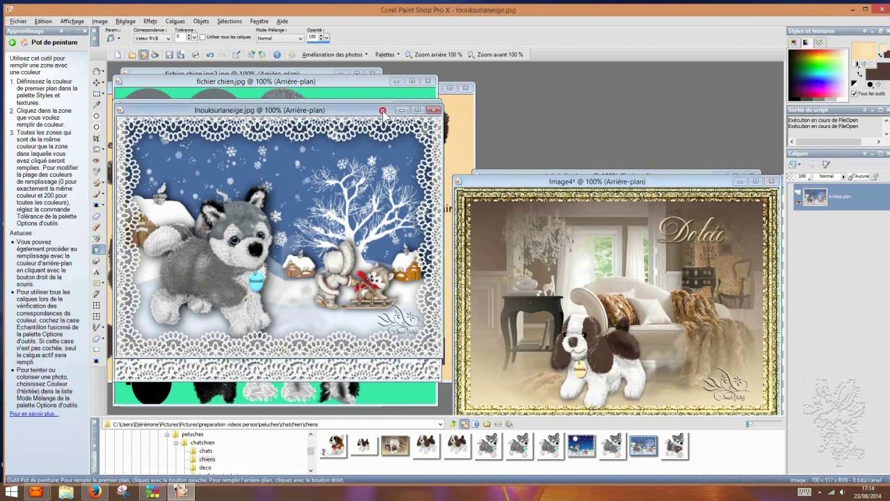
{"action": "left_click_drag", "start_coordinate": [382, 112], "coordinate": [732, 172]}
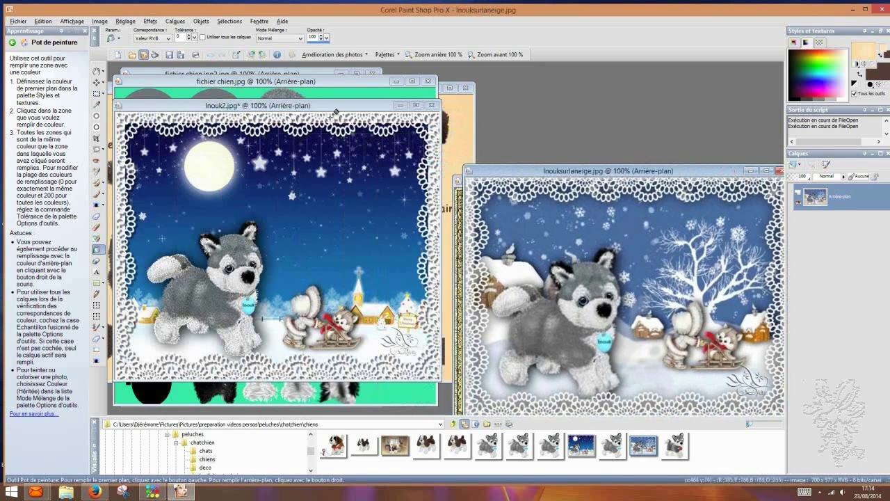
{"action": "left_click_drag", "start_coordinate": [332, 116], "coordinate": [688, 157]}
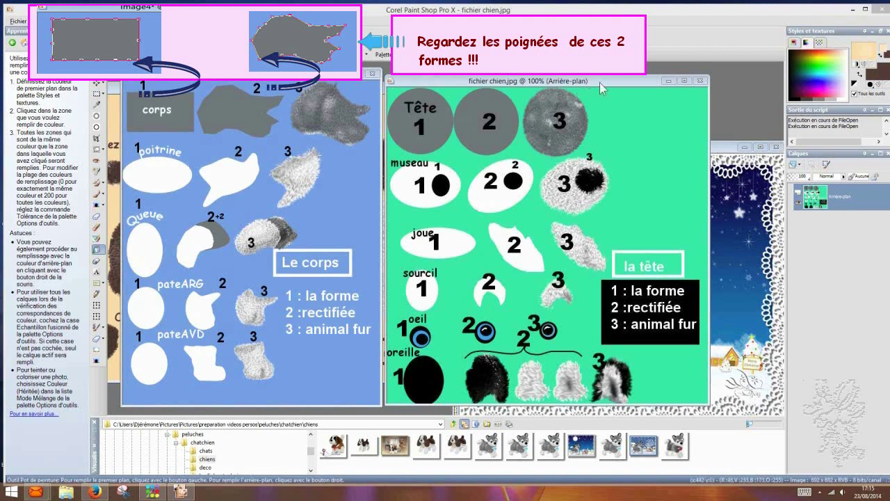
{"action": "left_click_drag", "start_coordinate": [601, 86], "coordinate": [604, 82]}
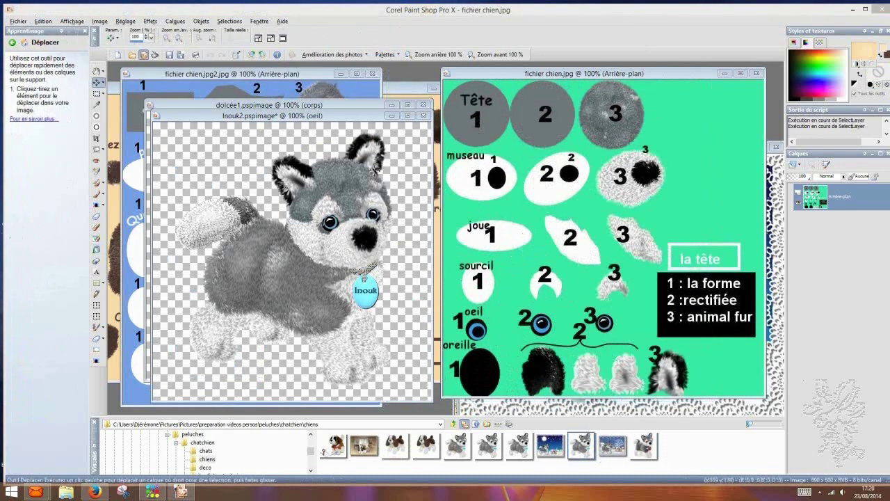
Step: Bring Inouk2.pspimage to the front and make its pink Raster 3 background layer visible
{"action": "left_click_drag", "start_coordinate": [356, 115], "coordinate": [356, 104]}
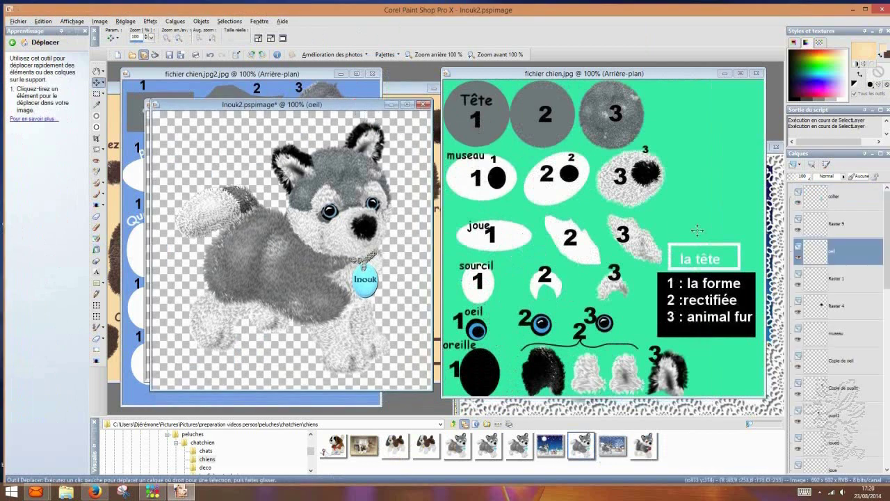
{"action": "left_click_drag", "start_coordinate": [887, 259], "coordinate": [887, 437]}
{"action": "mouse_move", "coordinate": [807, 452]}
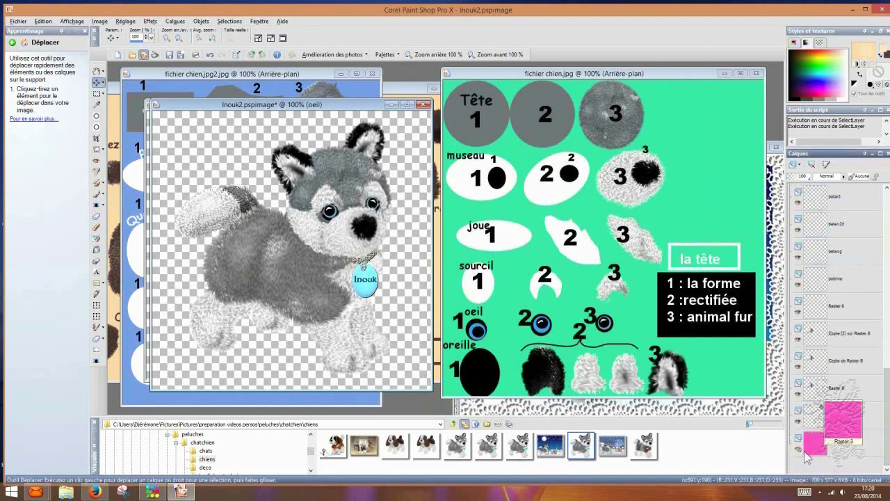
{"action": "left_click", "coordinate": [799, 451]}
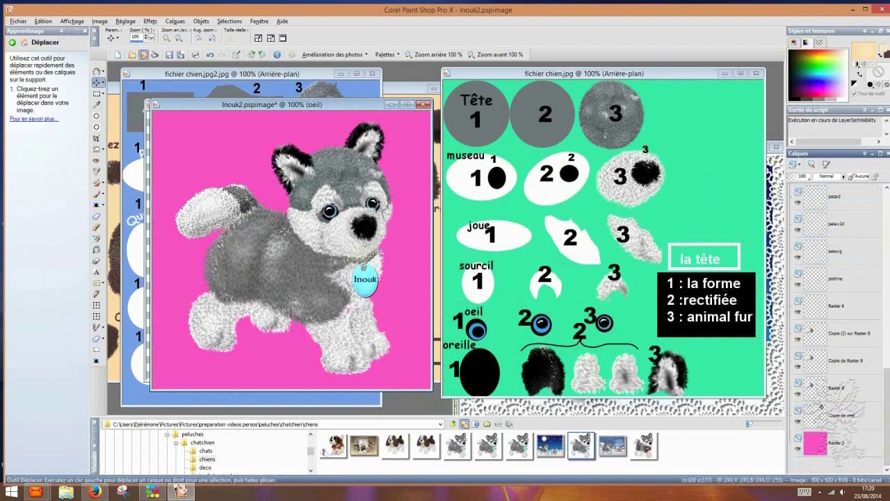
Step: Activate the Clone Brush for masking defects and set its size to 31
{"action": "left_click", "coordinate": [24, 42]}
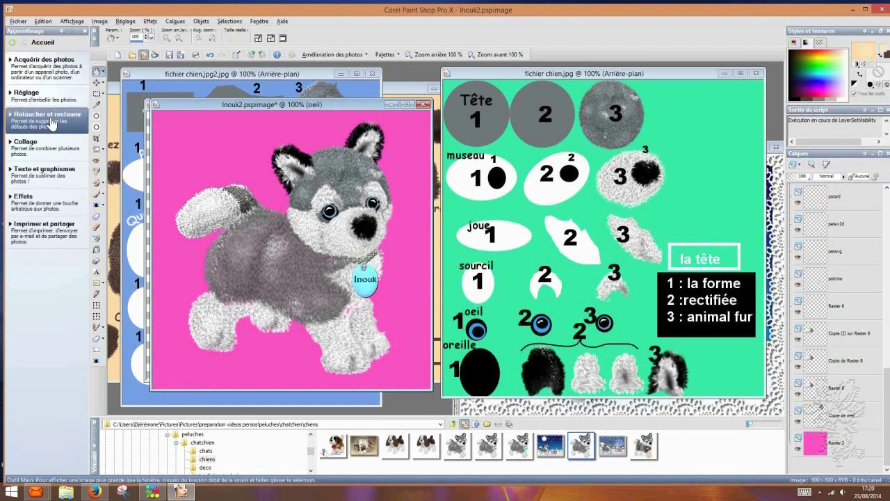
{"action": "left_click", "coordinate": [50, 122]}
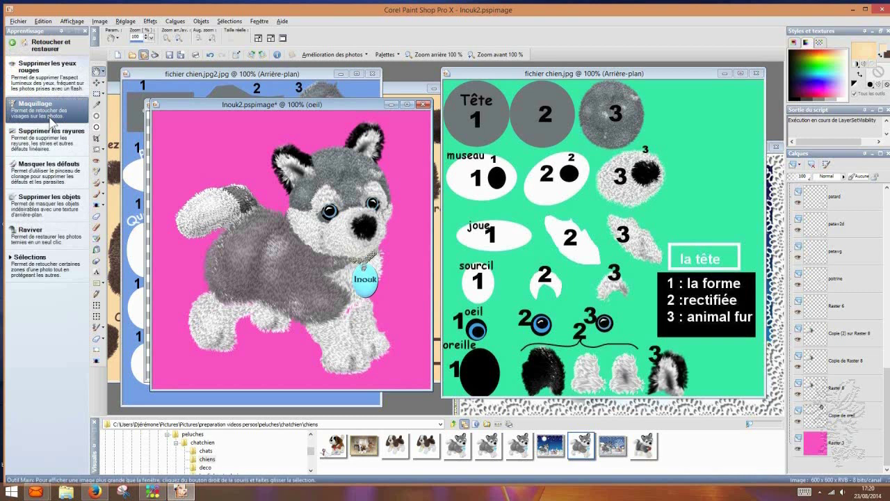
{"action": "left_click", "coordinate": [56, 164]}
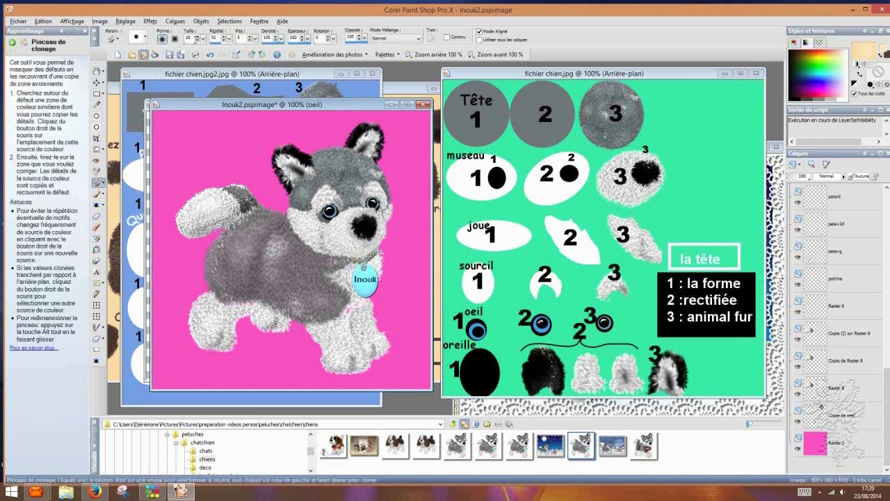
{"action": "left_click", "coordinate": [198, 35]}
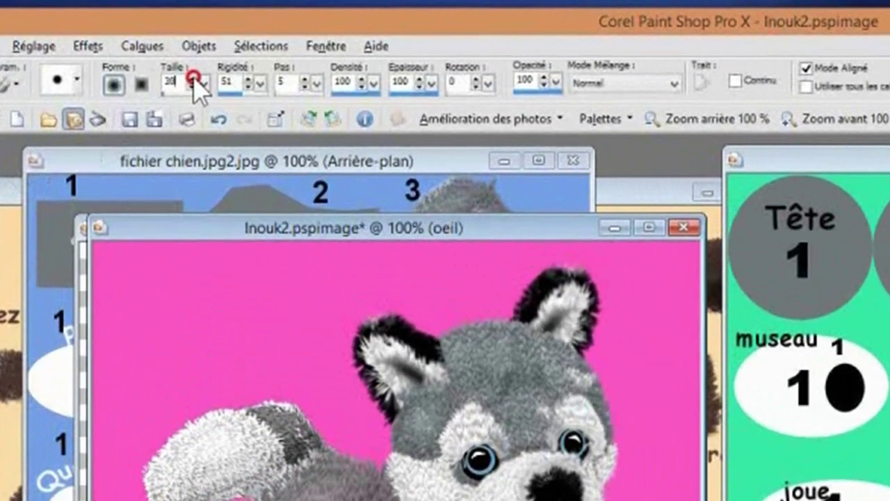
{"action": "left_click", "coordinate": [191, 78]}
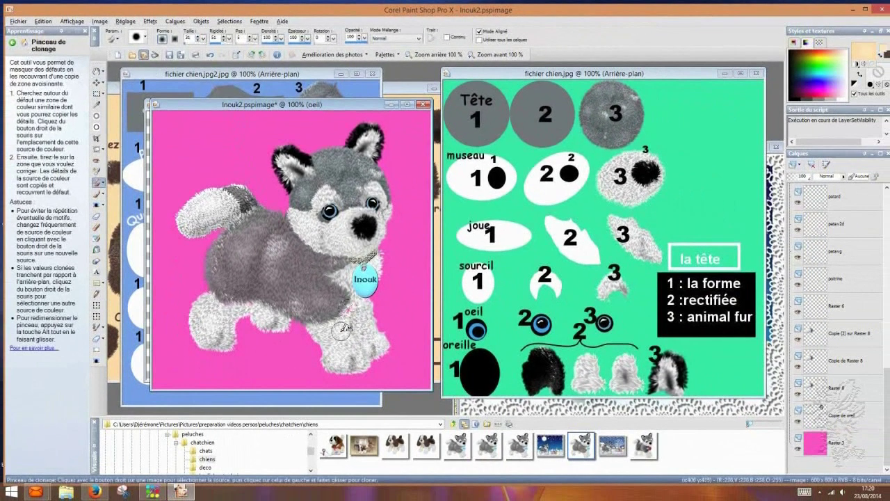
Step: On the patav2d layer, clone white fur over the pink gap where the front leg meets the husky's body
{"action": "left_click_drag", "start_coordinate": [341, 331], "coordinate": [351, 308]}
{"action": "key", "text": "ctrl+z"}
{"action": "scroll", "coordinate": [882, 381], "scroll_direction": "up", "scroll_amount": 2}
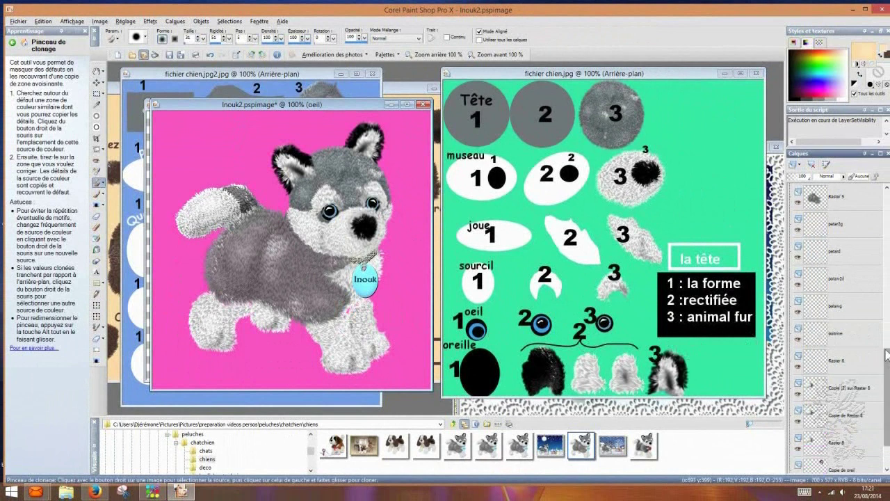
{"action": "mouse_move", "coordinate": [859, 293]}
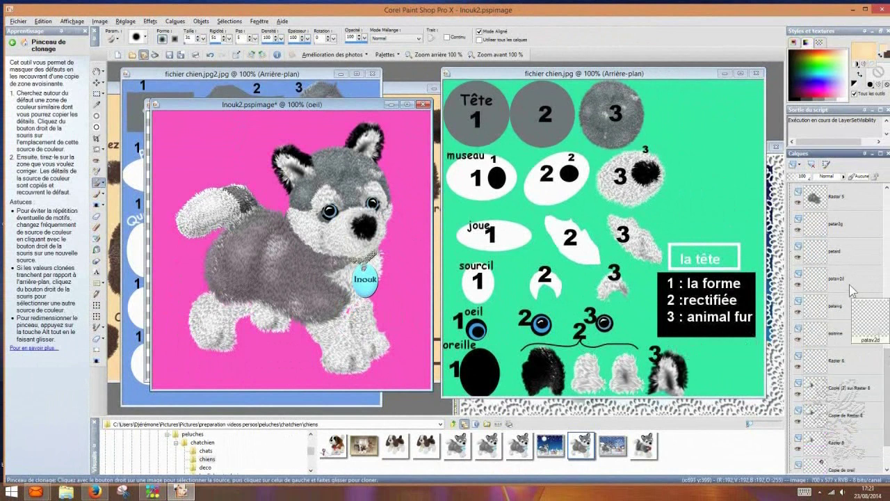
{"action": "left_click", "coordinate": [848, 279]}
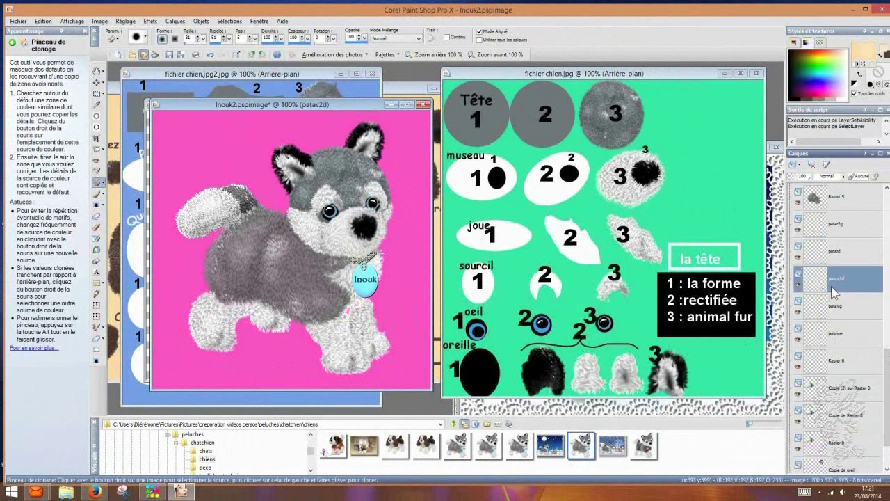
{"action": "right_click", "coordinate": [340, 332]}
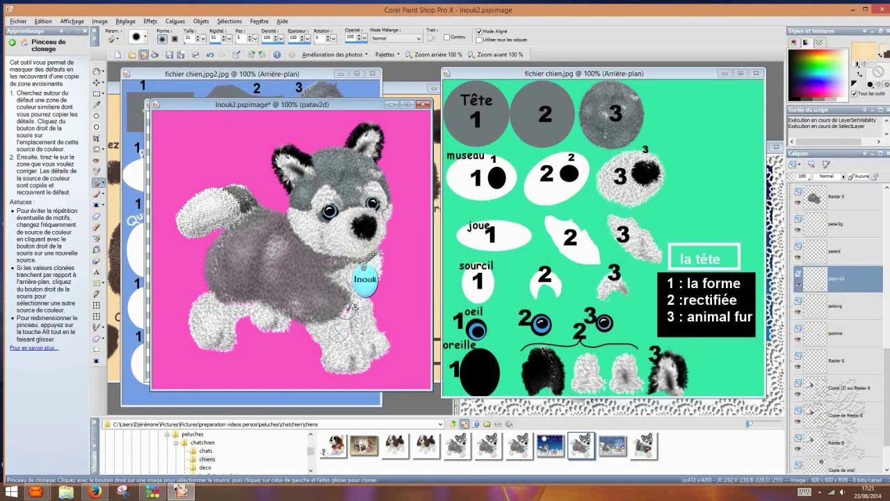
{"action": "mouse_move", "coordinate": [346, 308]}
{"action": "left_mouse_down"}
{"action": "mouse_move", "coordinate": [339, 352]}
{"action": "mouse_move", "coordinate": [361, 318]}
{"action": "left_mouse_up"}
Step: On the patavg layer, clone white fur over the gap between the hind leg and the grey body
{"action": "mouse_move", "coordinate": [809, 328]}
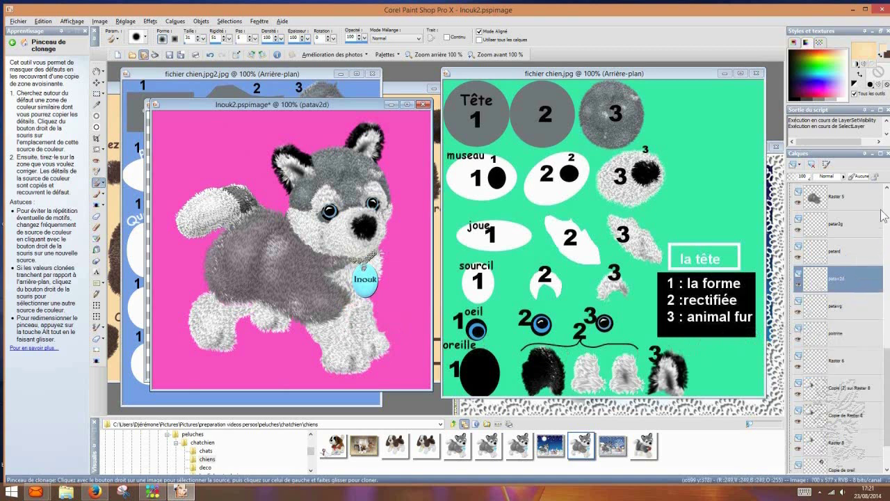
{"action": "mouse_move", "coordinate": [873, 232]}
{"action": "mouse_move", "coordinate": [874, 339]}
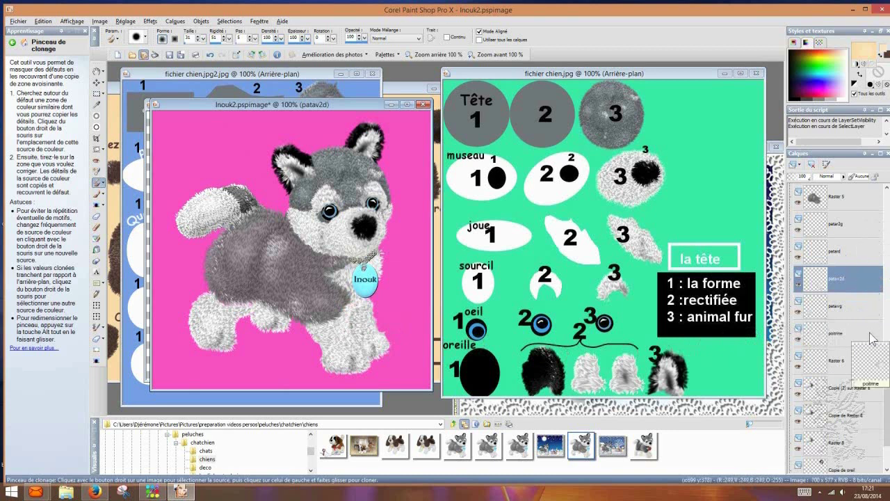
{"action": "mouse_move", "coordinate": [871, 312]}
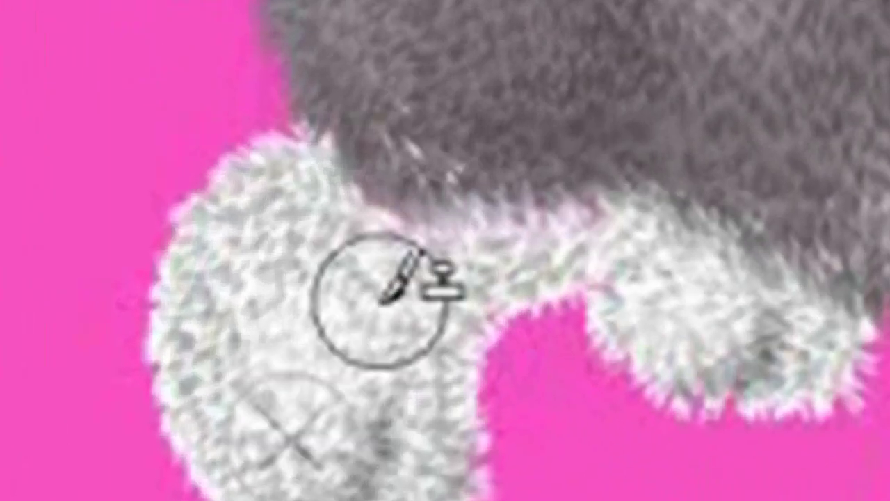
{"action": "left_click", "coordinate": [368, 306], "text": "ctrl"}
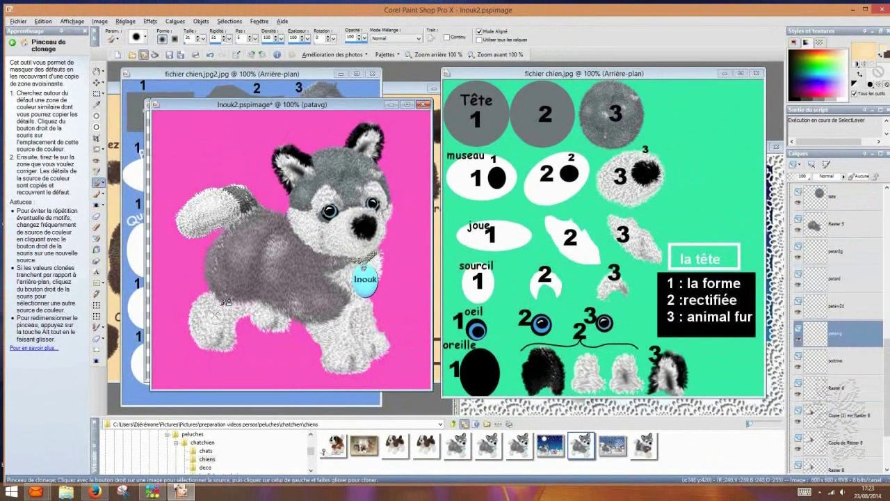
{"action": "left_click_drag", "start_coordinate": [226, 300], "coordinate": [256, 300]}
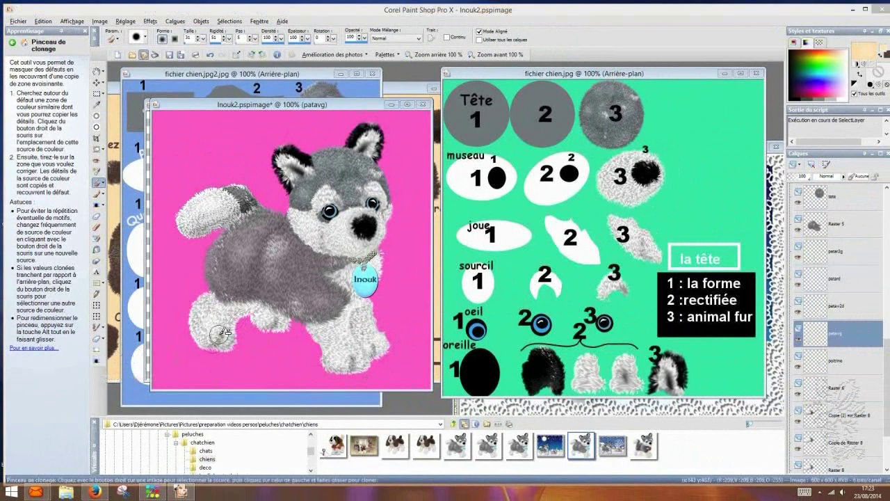
Step: Darken the hind paw's creases with the Burn brush at size 26
{"action": "left_click", "coordinate": [97, 362]}
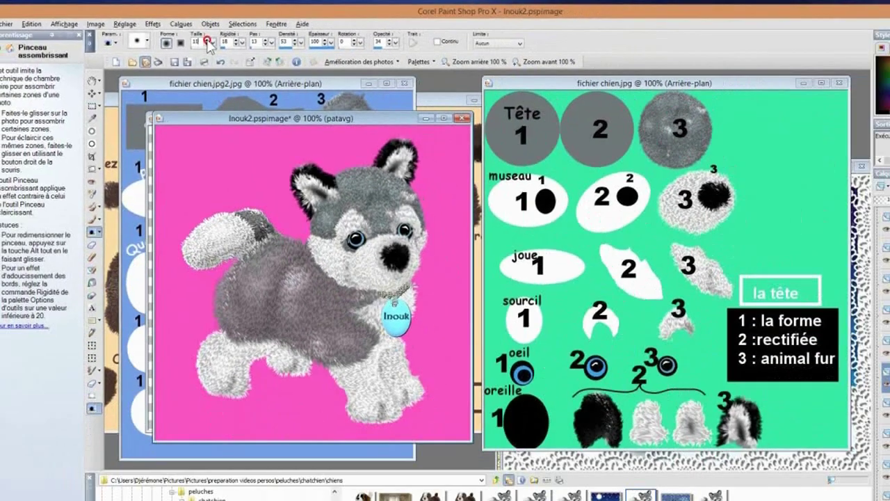
{"action": "left_click", "coordinate": [307, 94]}
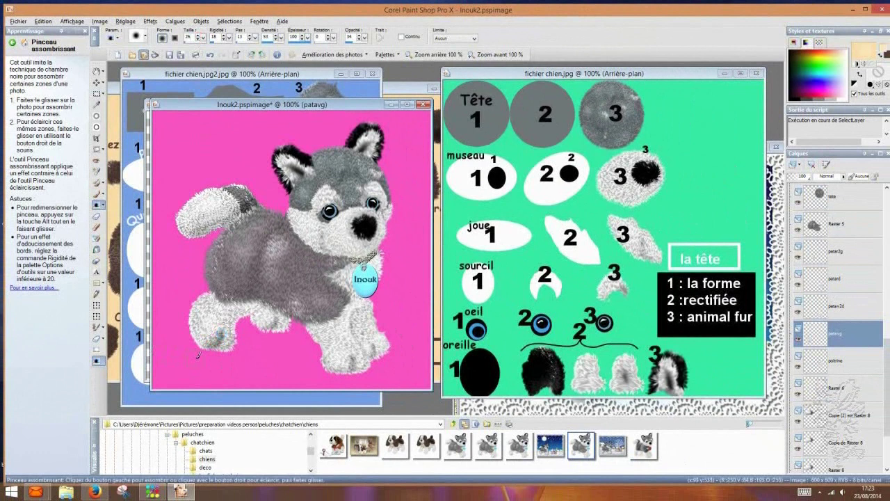
Step: Lighten the fur on the hind leg and front paw with the Dodge brush at size 37
{"action": "left_click", "coordinate": [99, 350]}
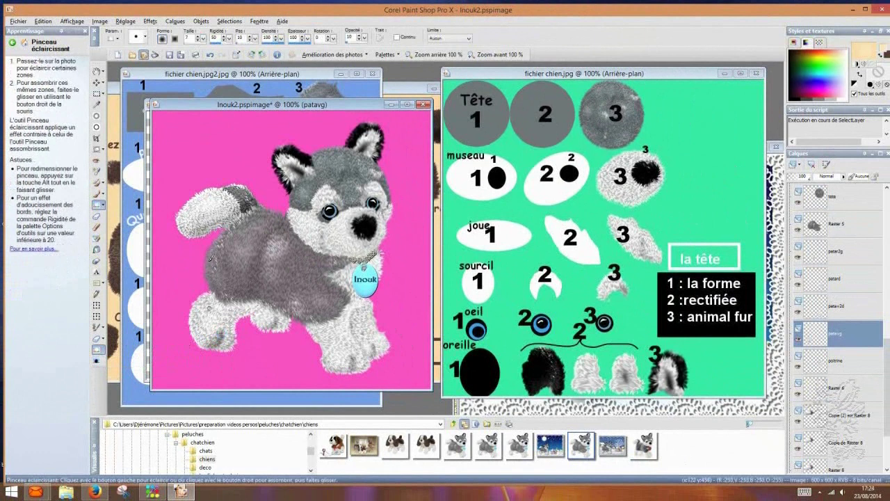
{"action": "left_click", "coordinate": [199, 37]}
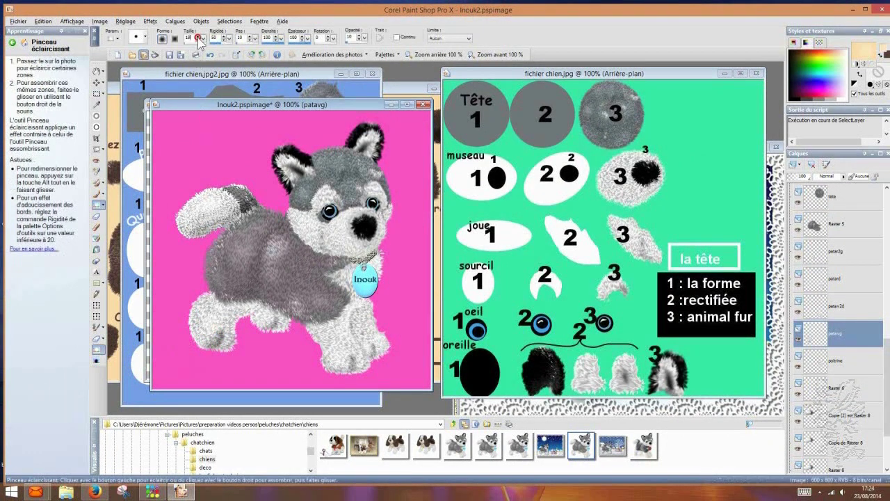
{"action": "left_click", "coordinate": [199, 37]}
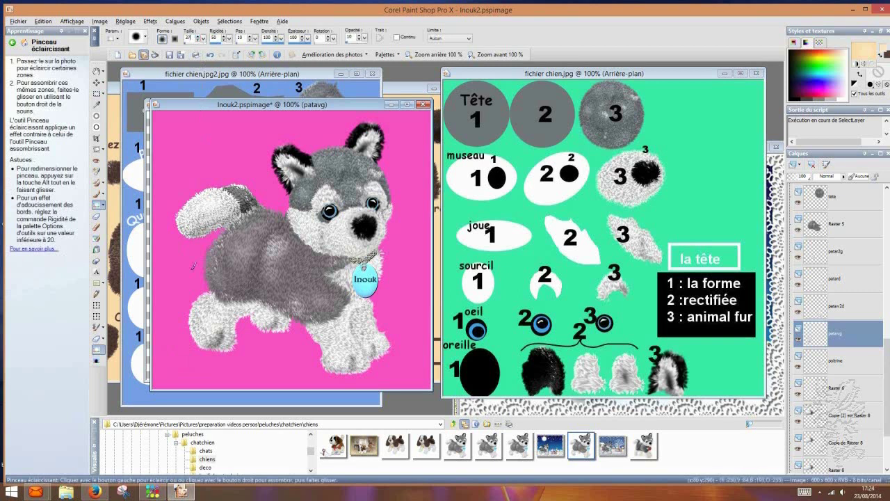
{"action": "left_click", "coordinate": [210, 319]}
{"action": "left_click", "coordinate": [210, 320]}
{"action": "left_click", "coordinate": [210, 320]}
{"action": "left_click", "coordinate": [335, 359]}
{"action": "left_click", "coordinate": [338, 358]}
{"action": "left_click", "coordinate": [337, 359]}
{"action": "left_click", "coordinate": [337, 359]}
Step: Toggle the patav2d layer's visibility to identify the leg it holds, and select that layer
{"action": "mouse_move", "coordinate": [818, 310]}
{"action": "left_click", "coordinate": [798, 311]}
{"action": "left_click", "coordinate": [799, 311]}
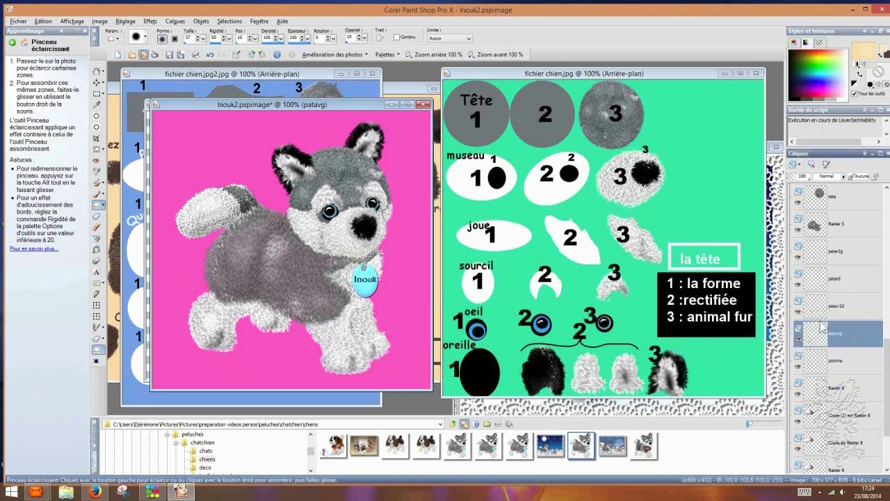
{"action": "mouse_move", "coordinate": [852, 325]}
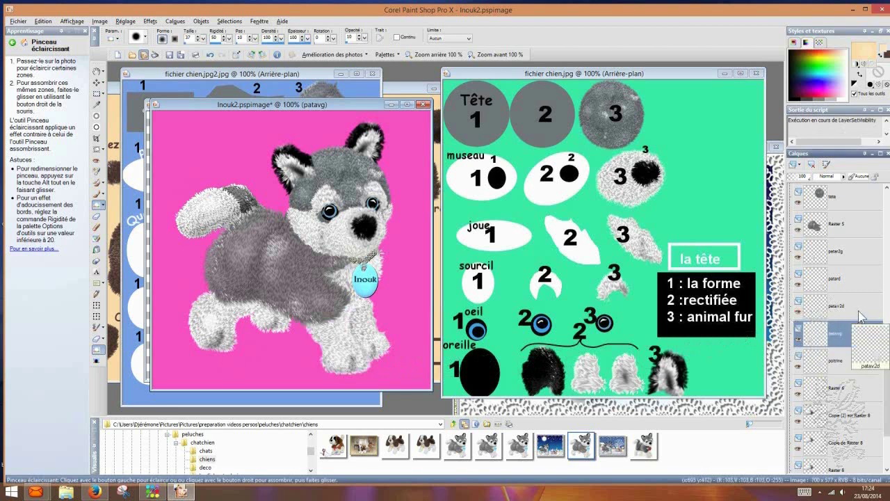
{"action": "left_click", "coordinate": [862, 316]}
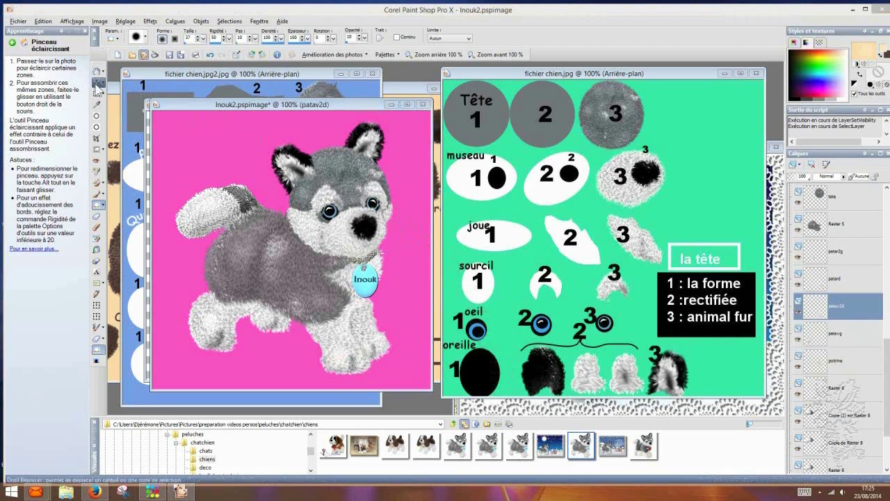
Step: Shift the white eyebrow above the husky's nearer eye slightly towards the other eye with the Move tool
{"action": "left_click", "coordinate": [98, 82]}
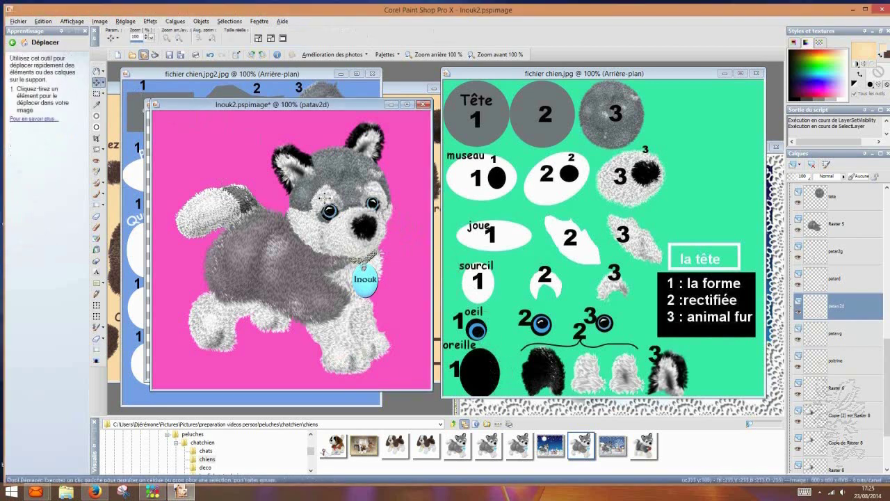
{"action": "left_click", "coordinate": [325, 199]}
{"action": "mouse_move", "coordinate": [324, 198]}
{"action": "left_mouse_down"}
{"action": "mouse_move", "coordinate": [325, 189]}
{"action": "mouse_move", "coordinate": [335, 199]}
{"action": "left_mouse_up"}
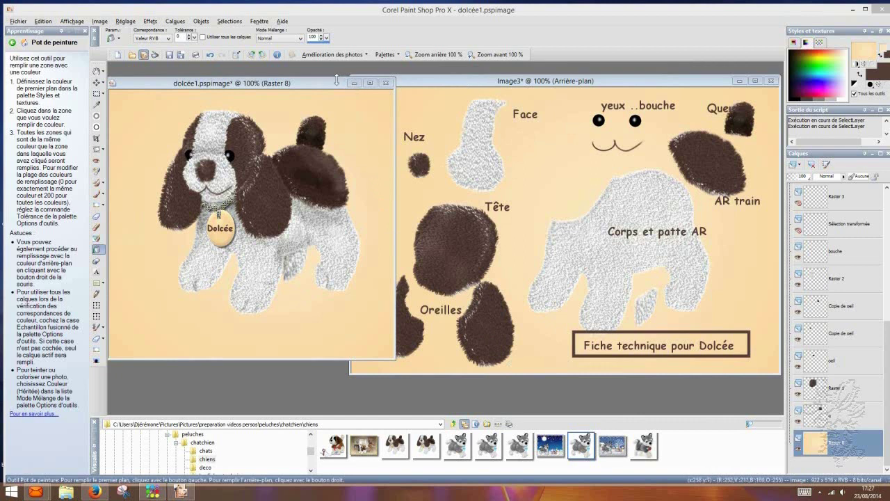
Step: Reposition the dolcée1.pspimage window to compare the assembled dog with the Image3 parts sheet
{"action": "left_click_drag", "start_coordinate": [332, 83], "coordinate": [294, 89]}
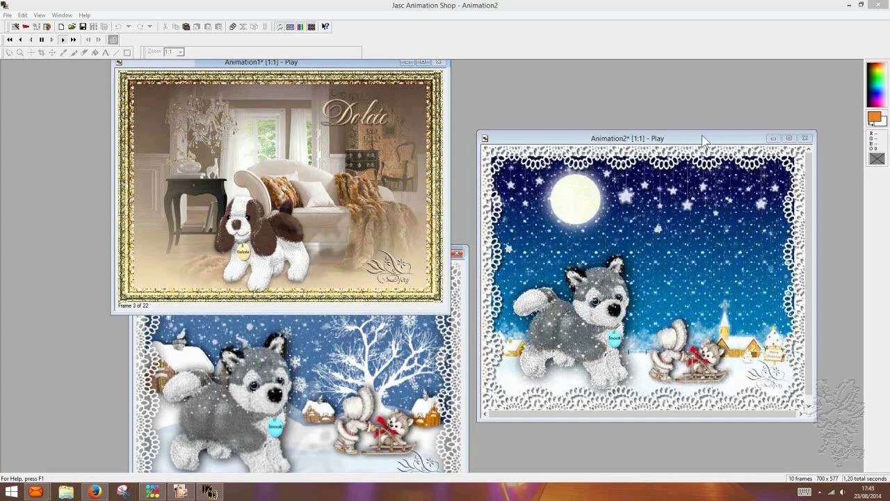
Step: Switch to Animation Shop and spread out the Animation1, Animation2 and Animation3 windows to view the playing animations
{"action": "left_click_drag", "start_coordinate": [702, 134], "coordinate": [730, 87]}
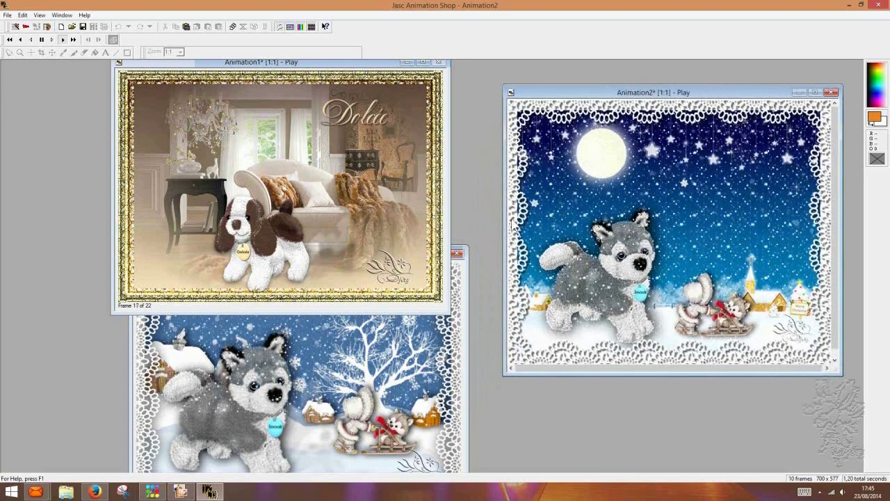
{"action": "left_click", "coordinate": [379, 334]}
{"action": "left_click_drag", "start_coordinate": [384, 254], "coordinate": [768, 184]}
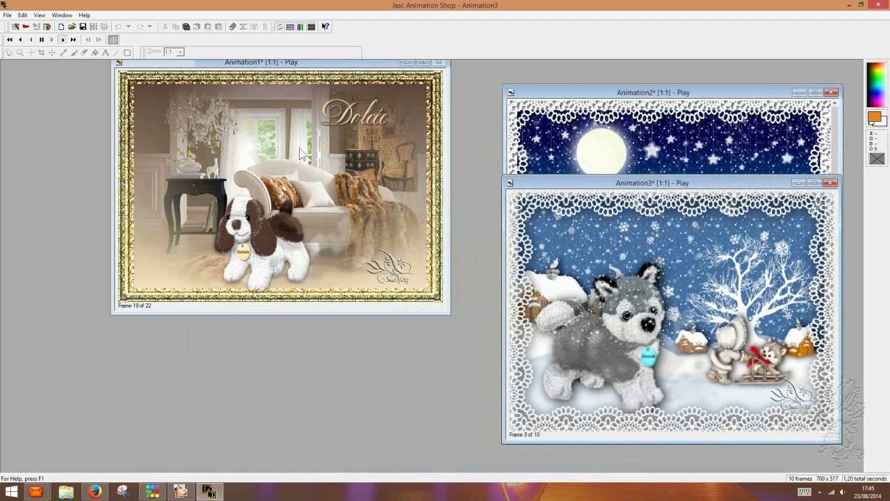
{"action": "left_click_drag", "start_coordinate": [350, 67], "coordinate": [323, 85]}
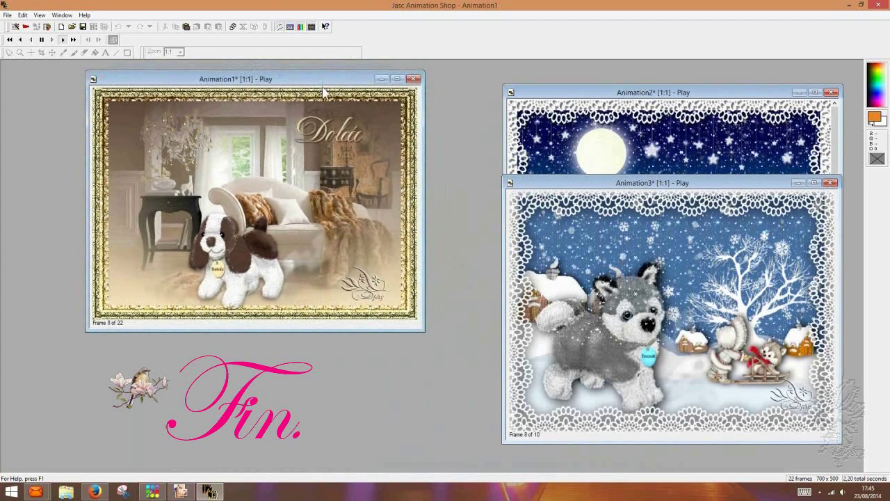